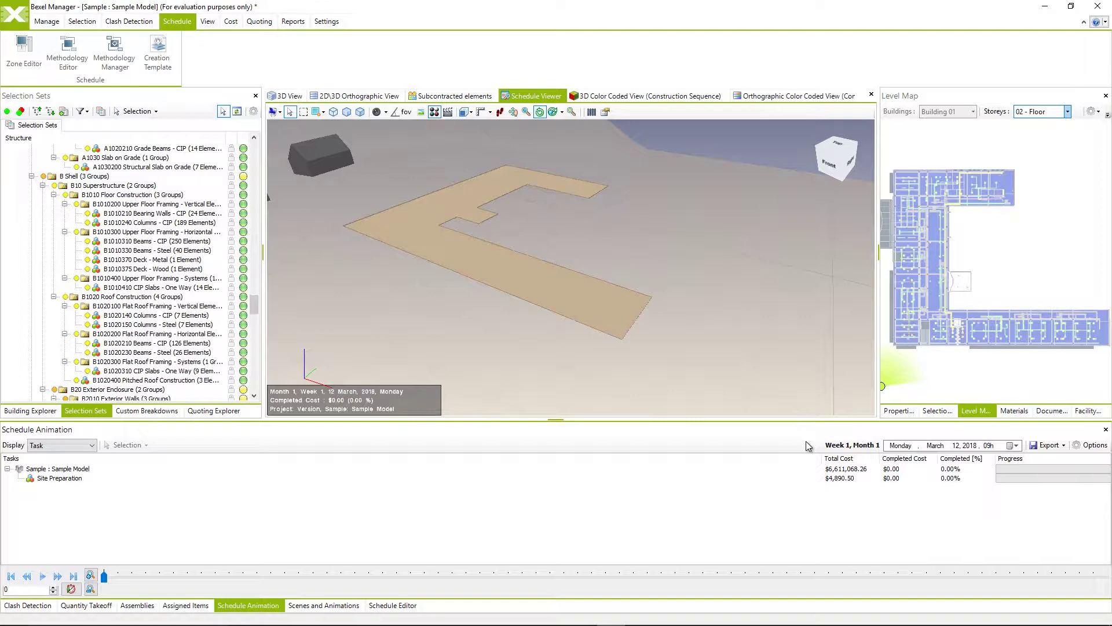
Make the schedule animation start on Tuesday, May 01, 2018, keeping the finish at project end
{"action": "left_click", "coordinate": [1092, 445]}
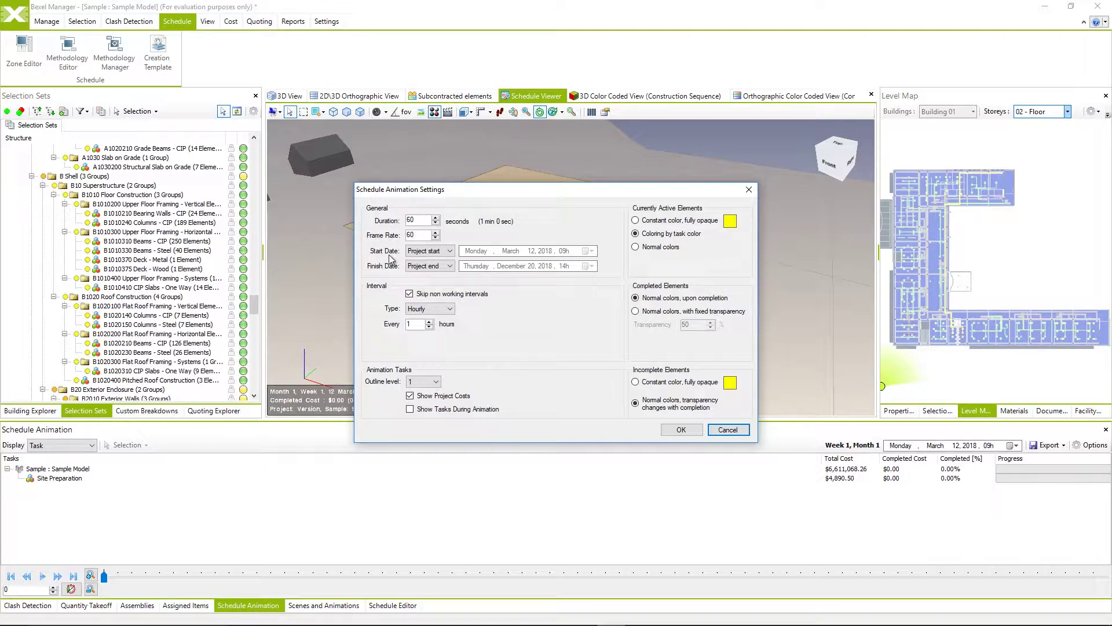
{"action": "left_click", "coordinate": [450, 252]}
{"action": "left_click", "coordinate": [452, 266]}
{"action": "left_click", "coordinate": [452, 266]}
{"action": "left_click", "coordinate": [452, 265]}
{"action": "left_click", "coordinate": [425, 270]}
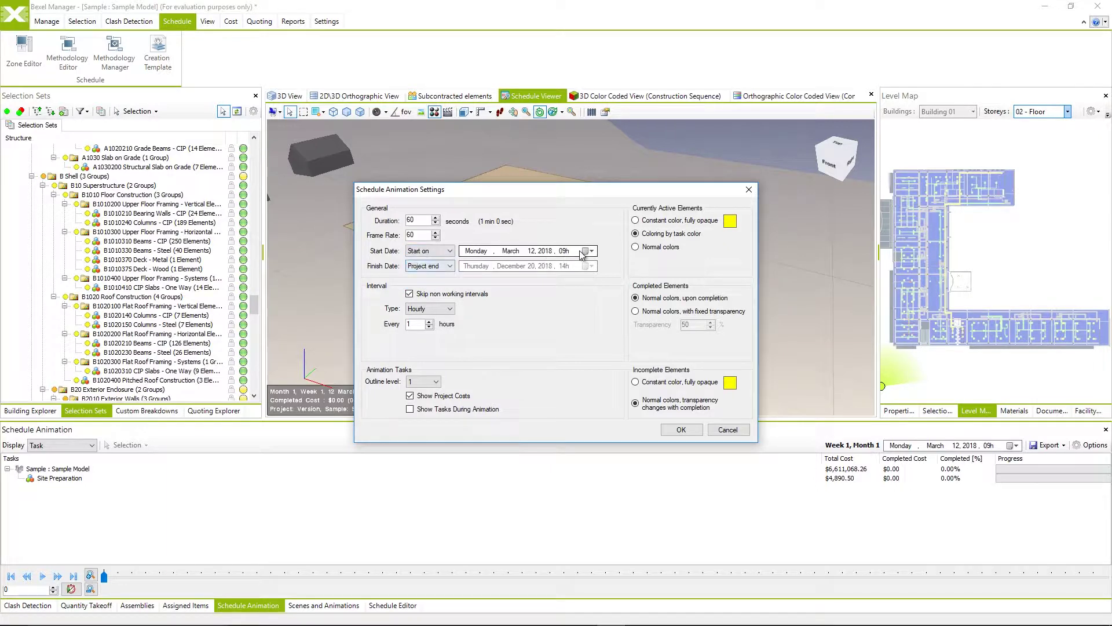
{"action": "left_click", "coordinate": [586, 252]}
{"action": "left_click", "coordinate": [583, 267]}
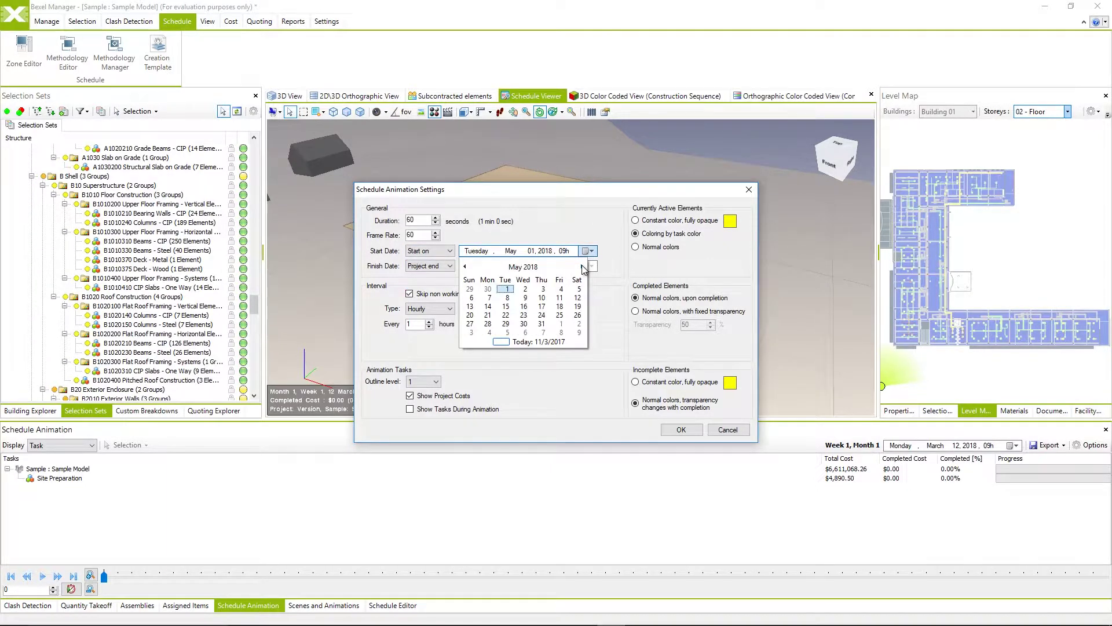
{"action": "left_click", "coordinate": [600, 310]}
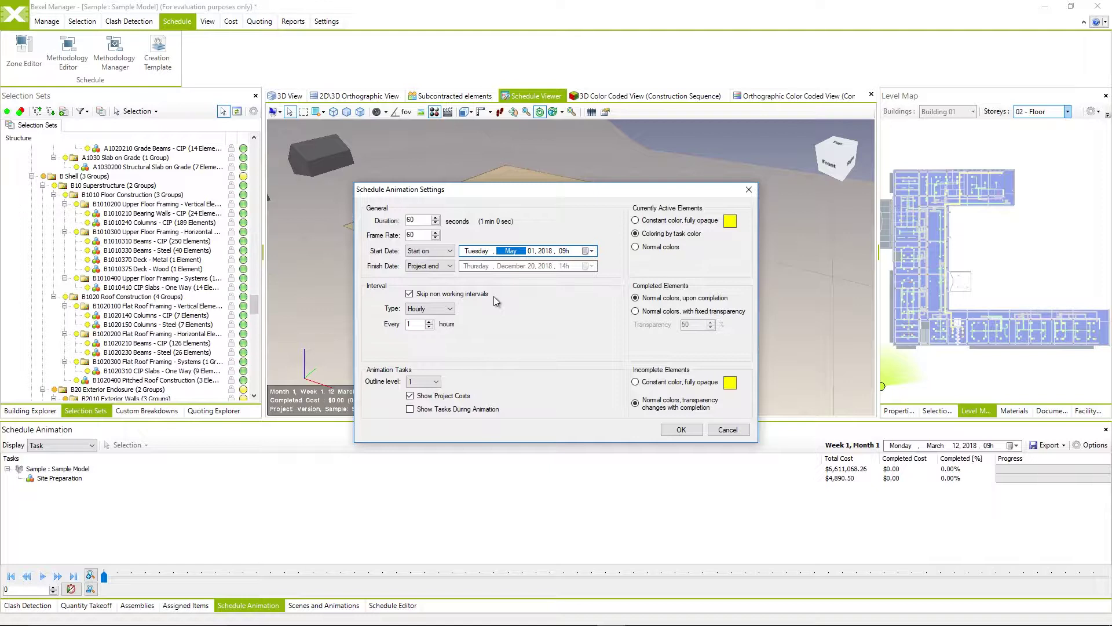
{"action": "left_click", "coordinate": [453, 308]}
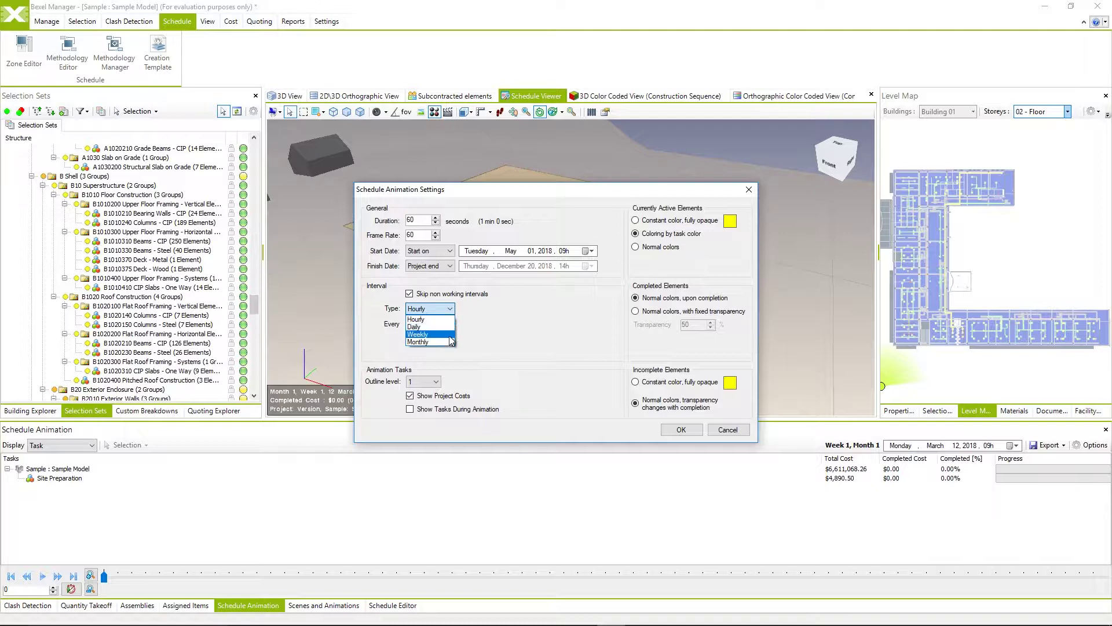
{"action": "left_click", "coordinate": [500, 316]}
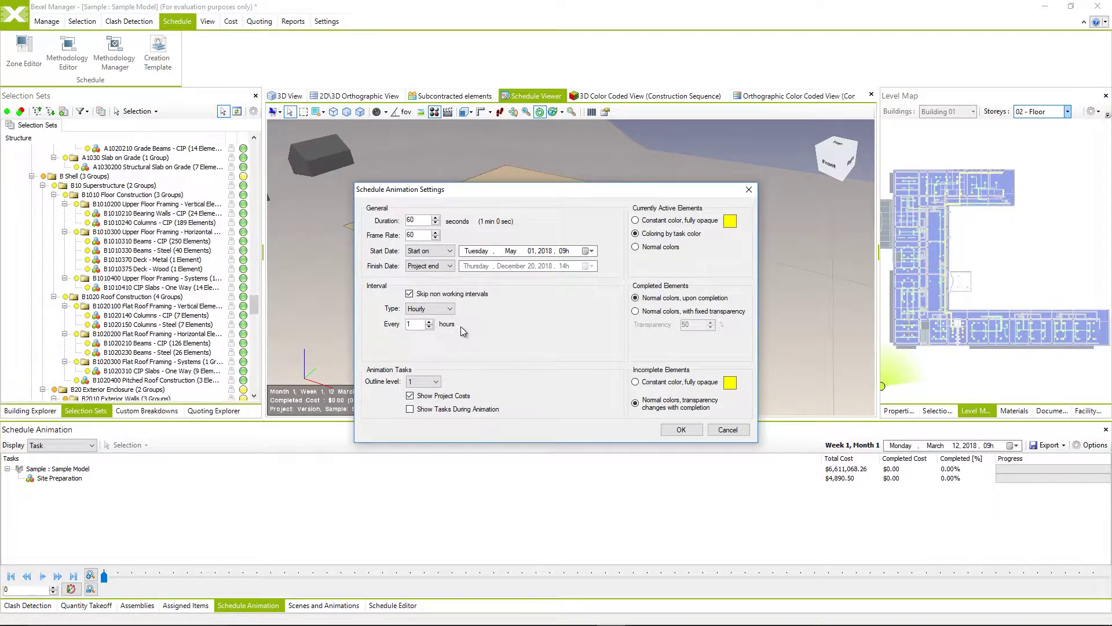
Preview the animation to week 2, then make it step Daily at 18:00
{"action": "left_click", "coordinate": [681, 429]}
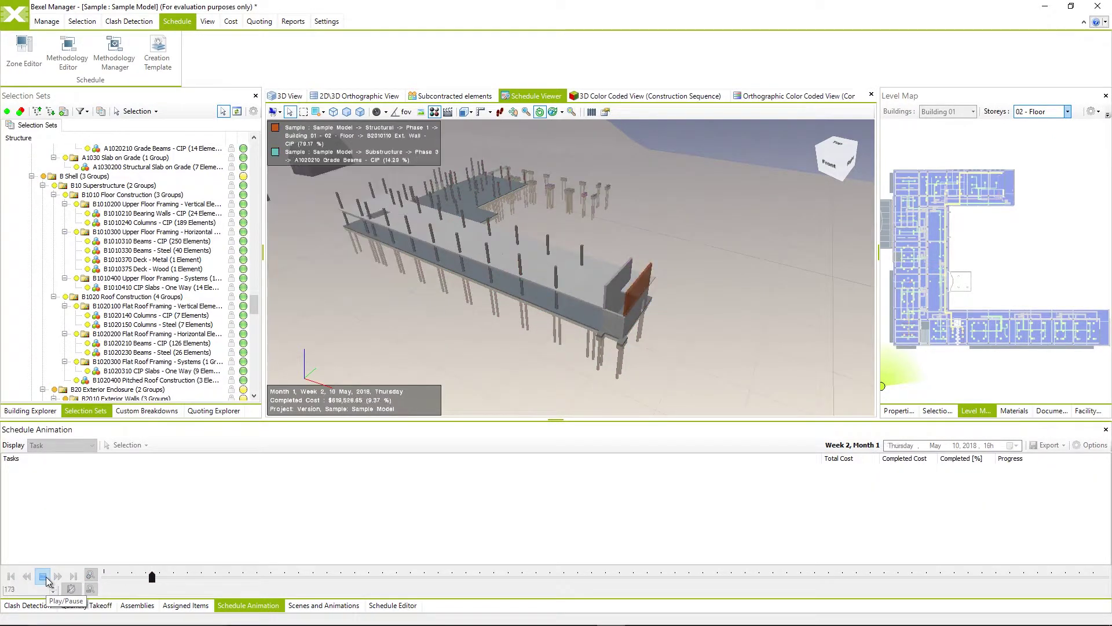
{"action": "left_click", "coordinate": [46, 576]}
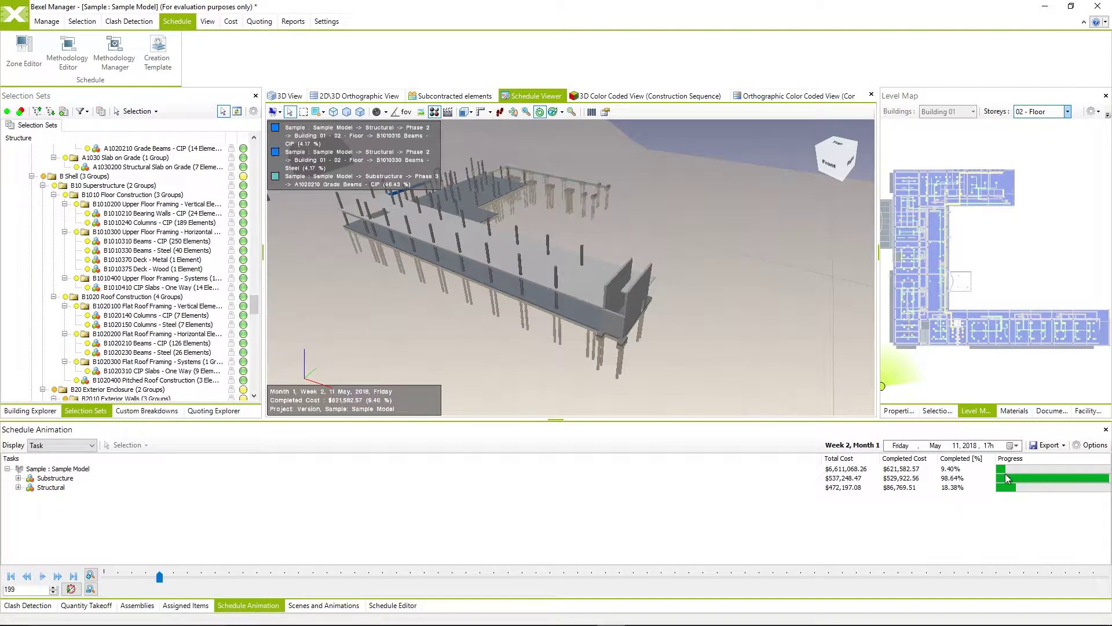
{"action": "left_click", "coordinate": [1092, 447]}
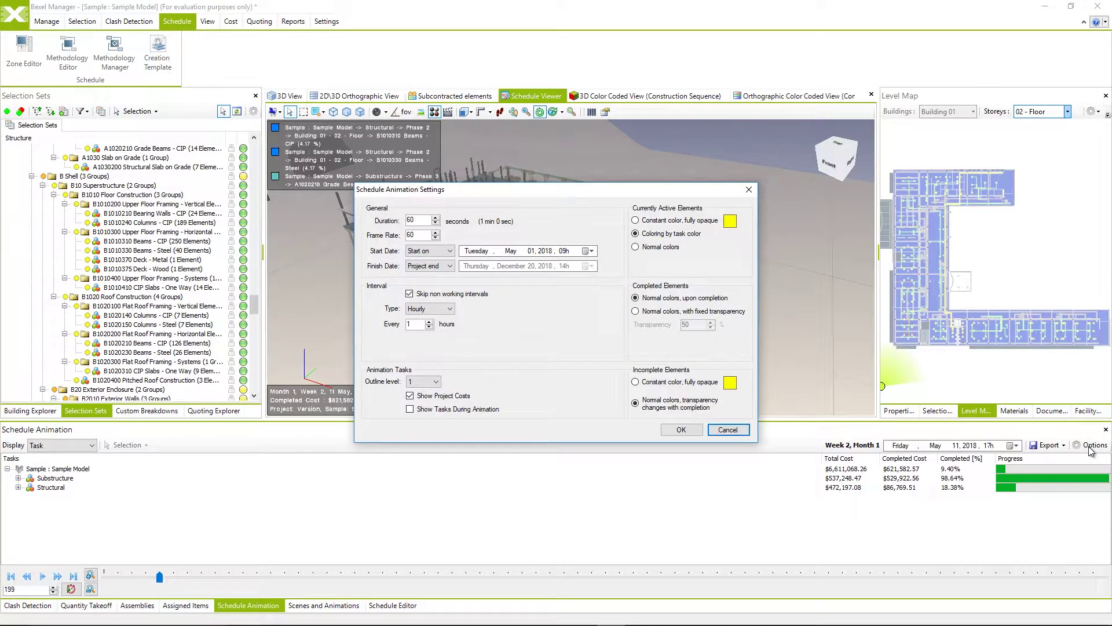
{"action": "left_click", "coordinate": [450, 309]}
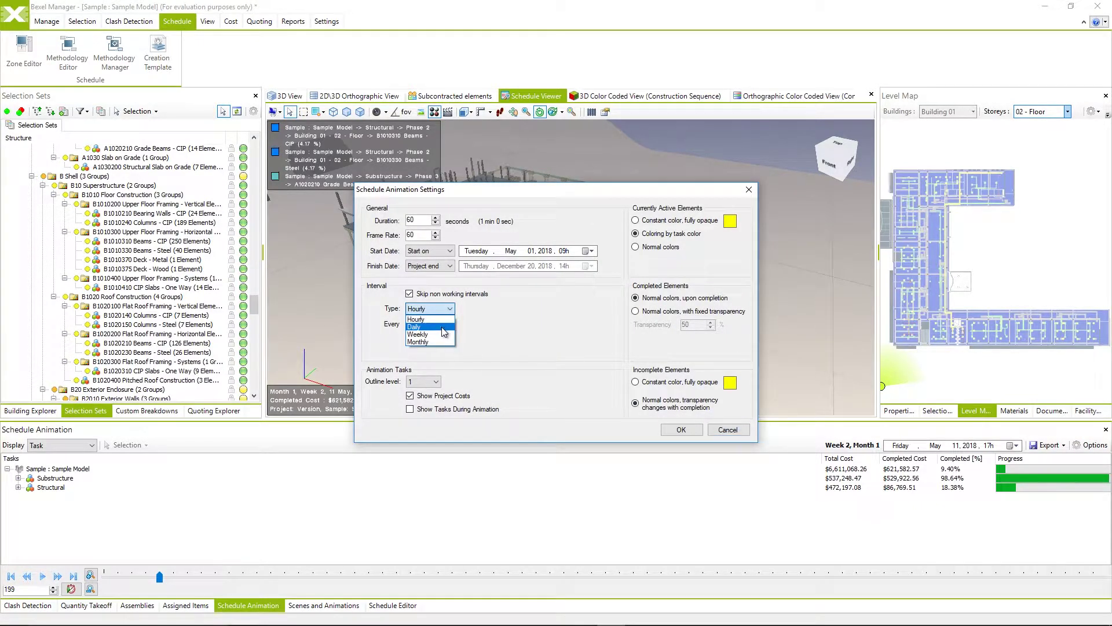
{"action": "left_click", "coordinate": [444, 328]}
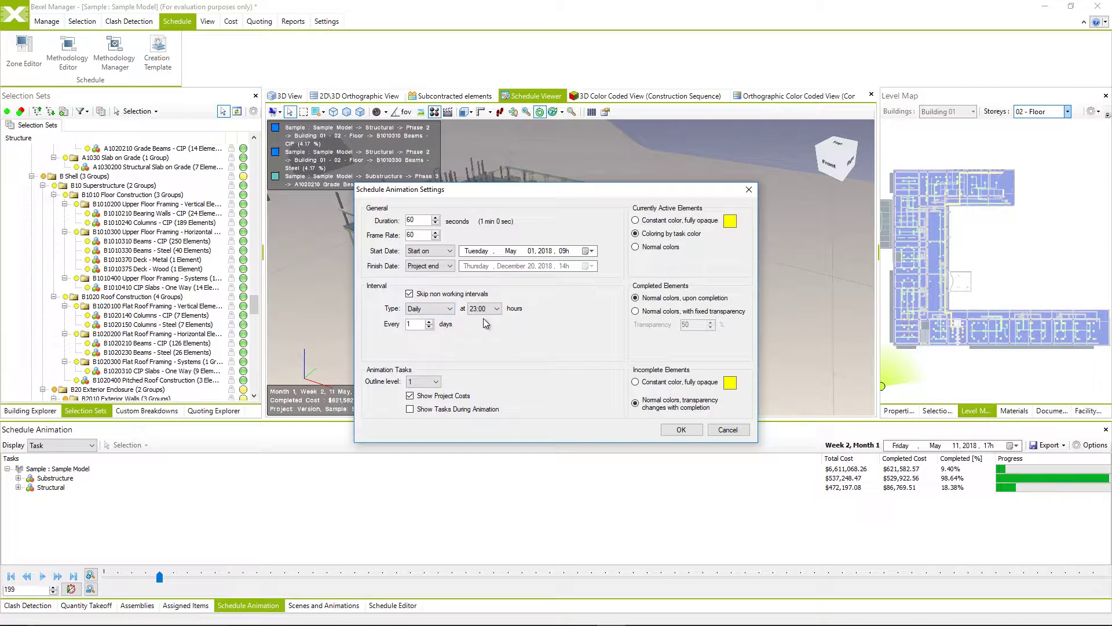
{"action": "left_click", "coordinate": [498, 310]}
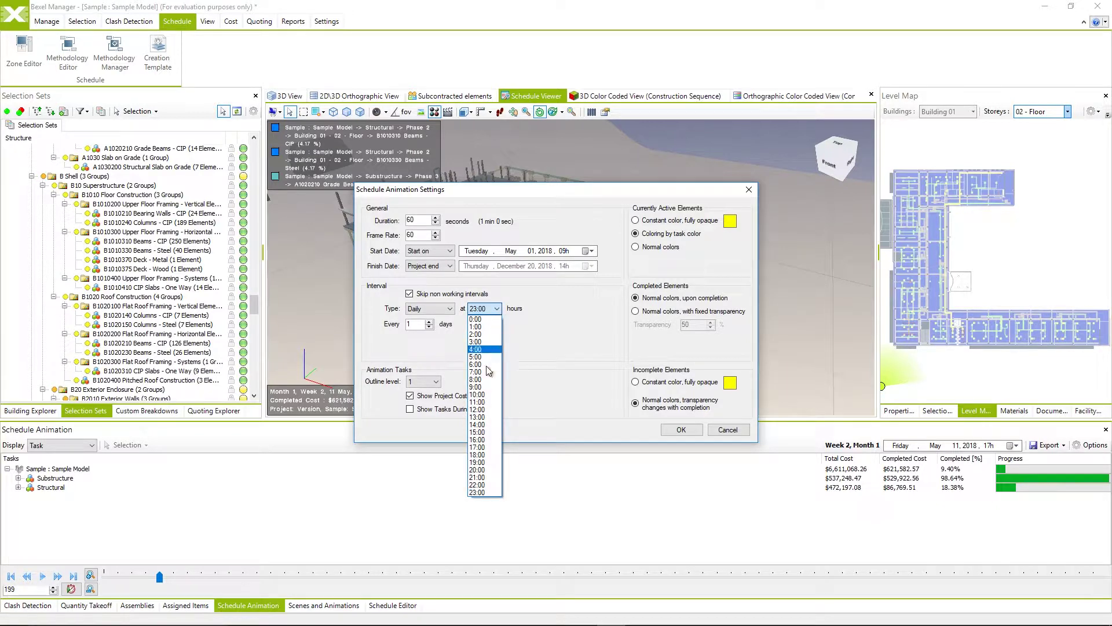
{"action": "left_click", "coordinate": [477, 455]}
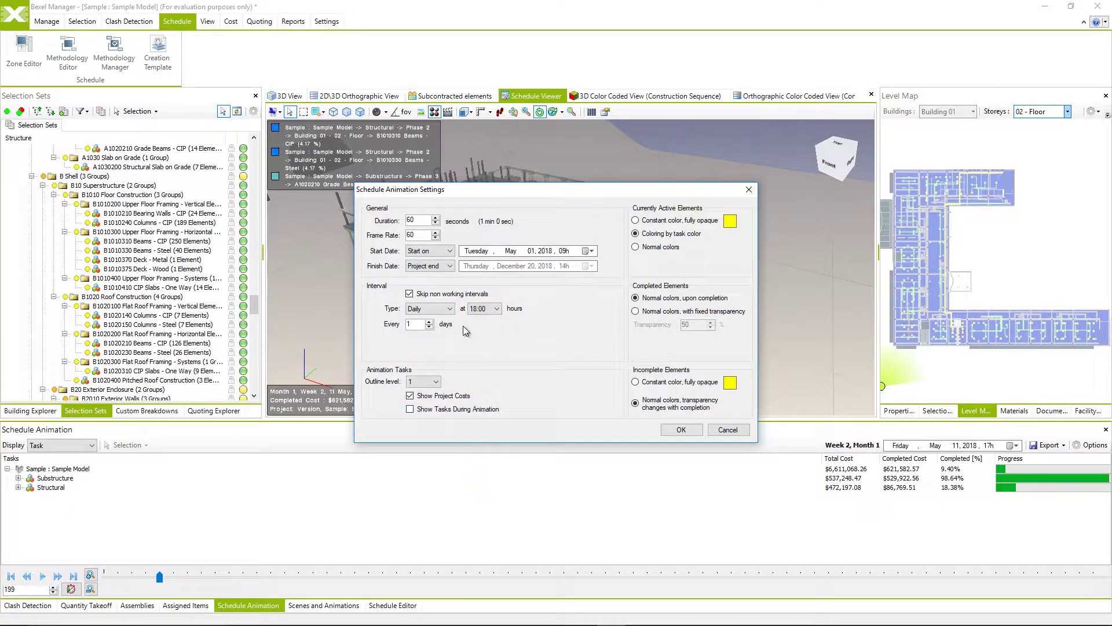
{"action": "left_click", "coordinate": [681, 429]}
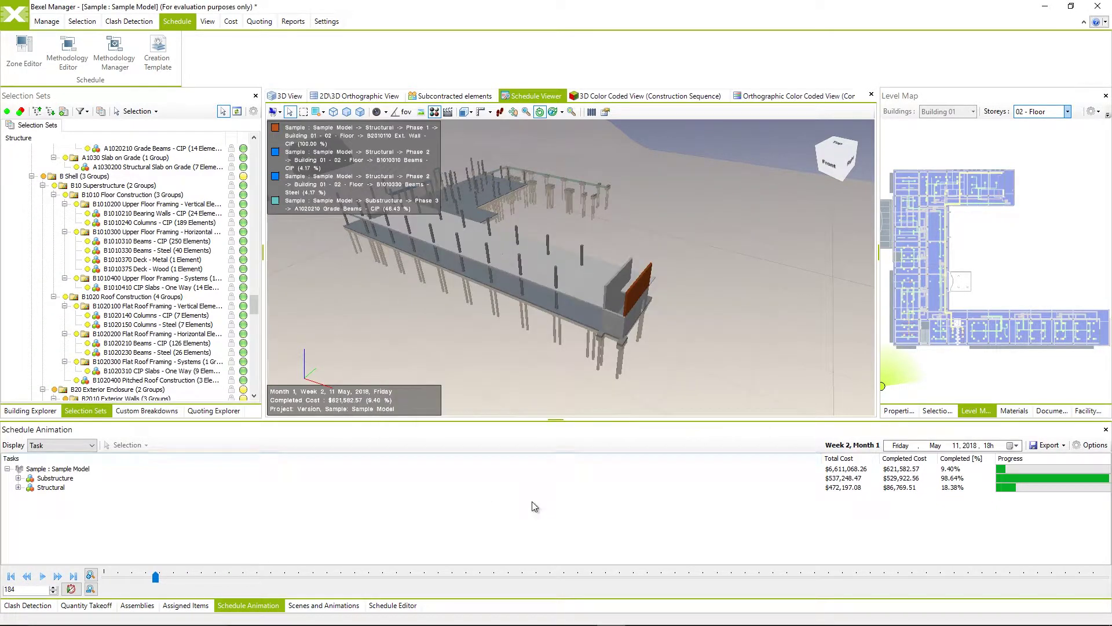
Play the animation to Friday, May 25, 2018, then show the interval type choices again
{"action": "left_click", "coordinate": [45, 577]}
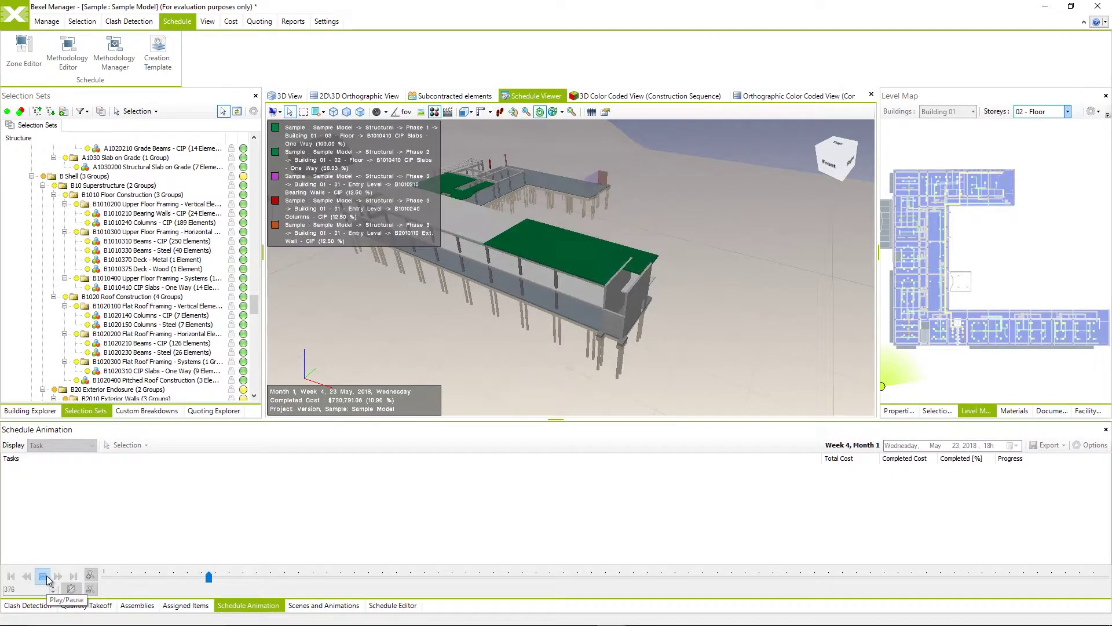
{"action": "left_click", "coordinate": [46, 577]}
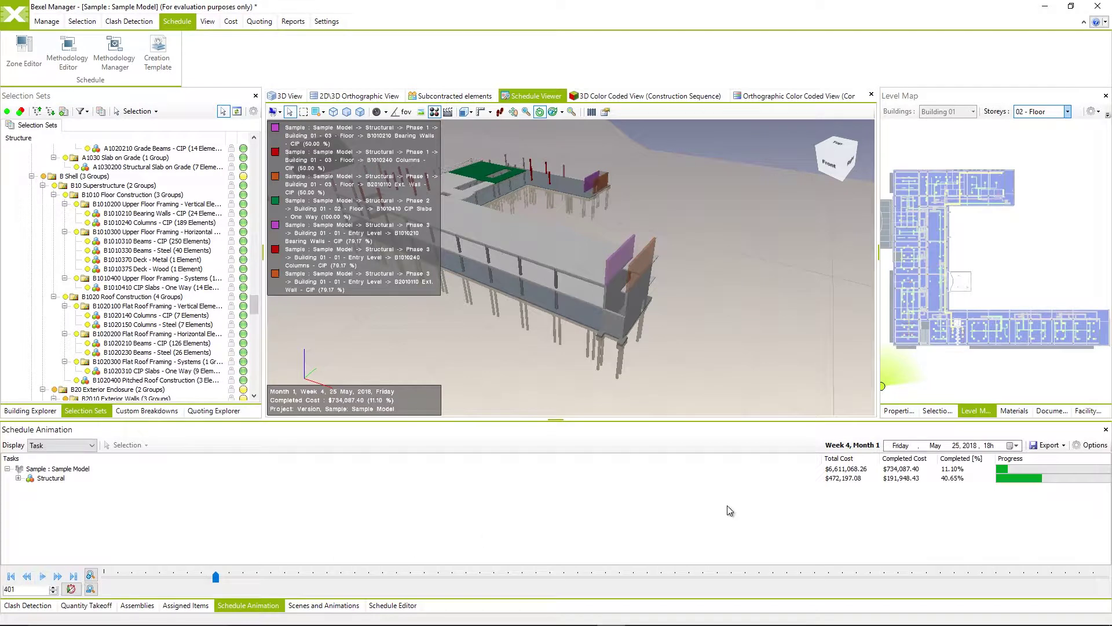
{"action": "left_click", "coordinate": [1081, 446]}
{"action": "left_click", "coordinate": [446, 311]}
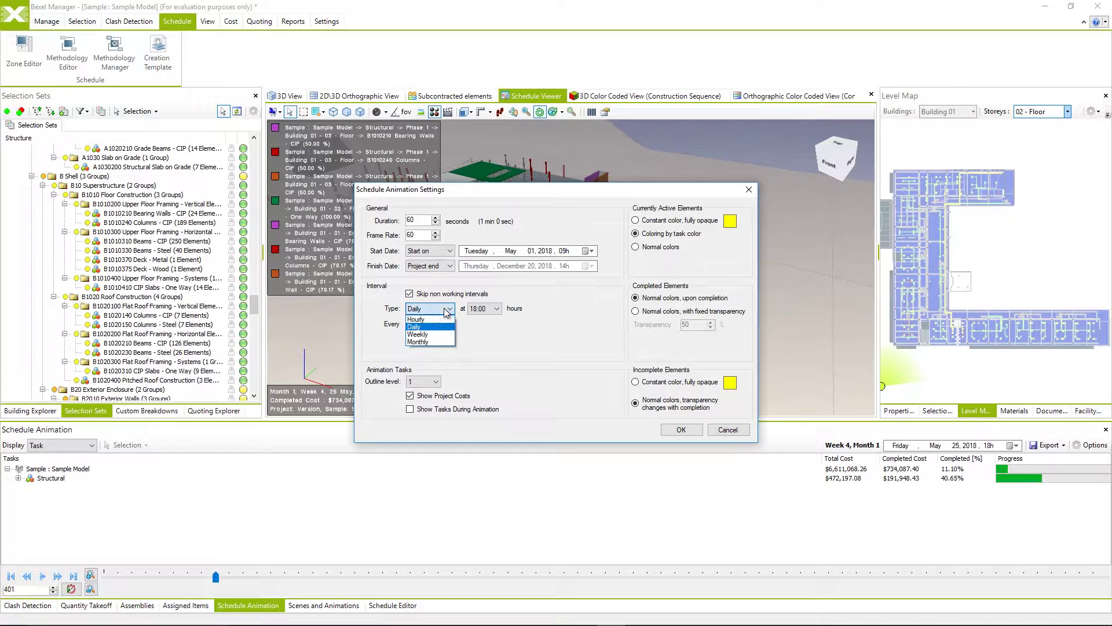
Step the animation Monthly on the first Sunday of every month and play it
{"action": "left_click", "coordinate": [443, 342]}
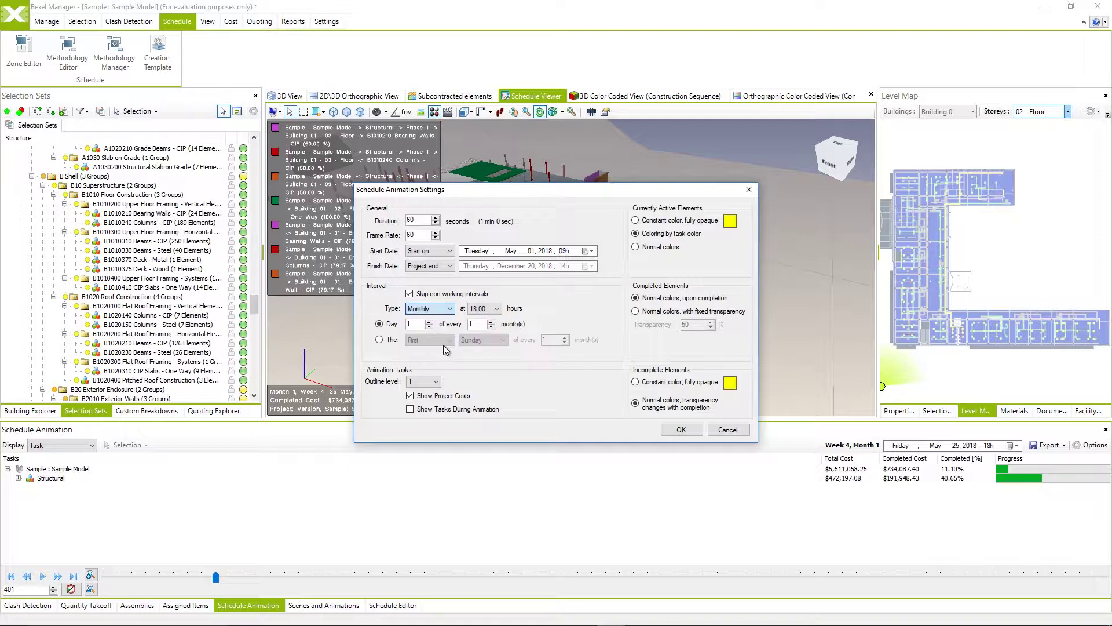
{"action": "left_click", "coordinate": [392, 339]}
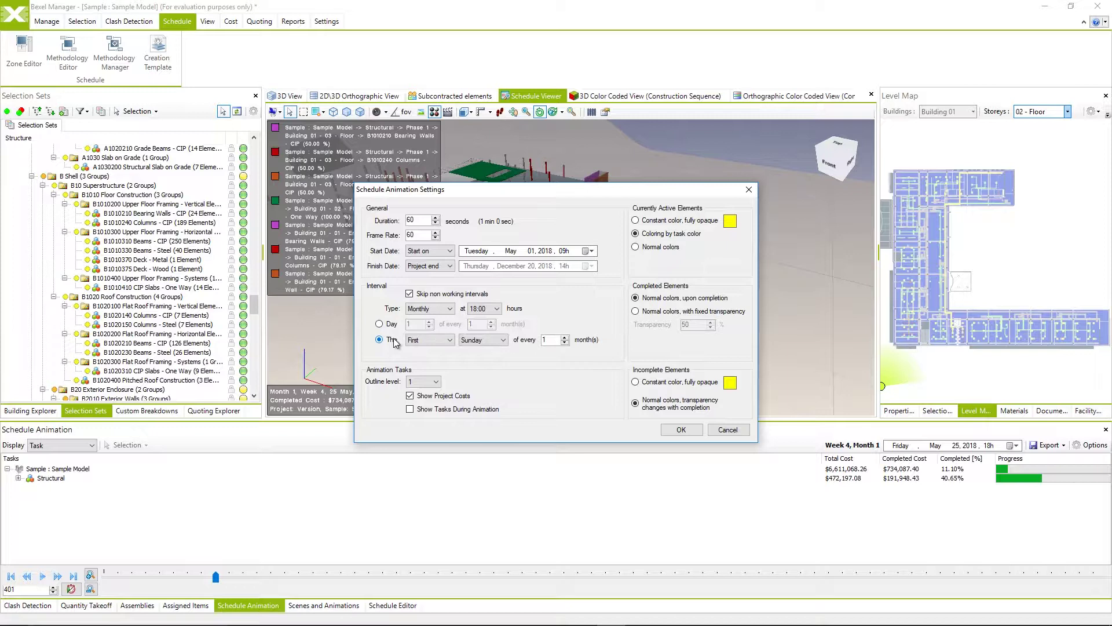
{"action": "left_click", "coordinate": [450, 340]}
{"action": "left_click", "coordinate": [501, 341]}
{"action": "left_click", "coordinate": [682, 429]}
{"action": "left_click", "coordinate": [43, 578]}
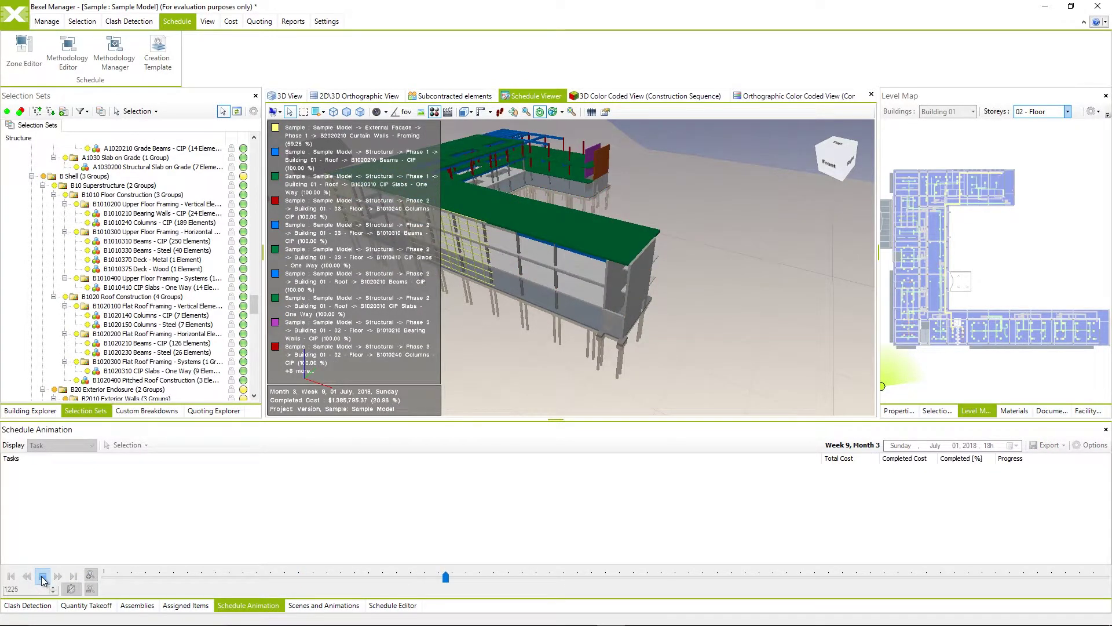
{"action": "left_click", "coordinate": [43, 577]}
Set the outline level to 6 so phases, building levels and tasks all show
{"action": "left_click", "coordinate": [1092, 445]}
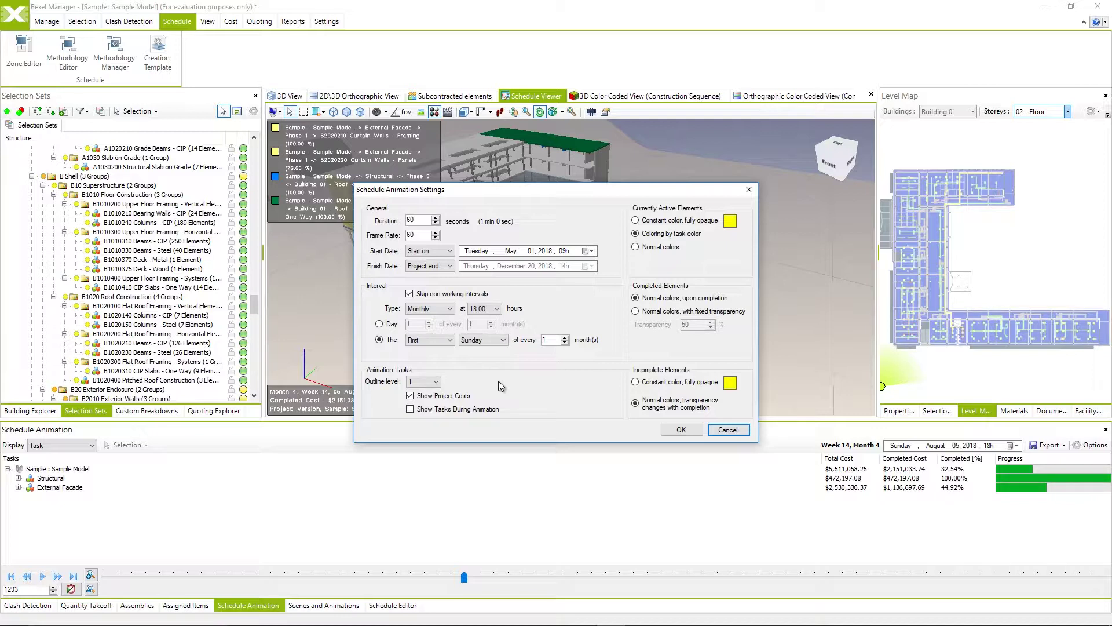
{"action": "left_click", "coordinate": [437, 383]}
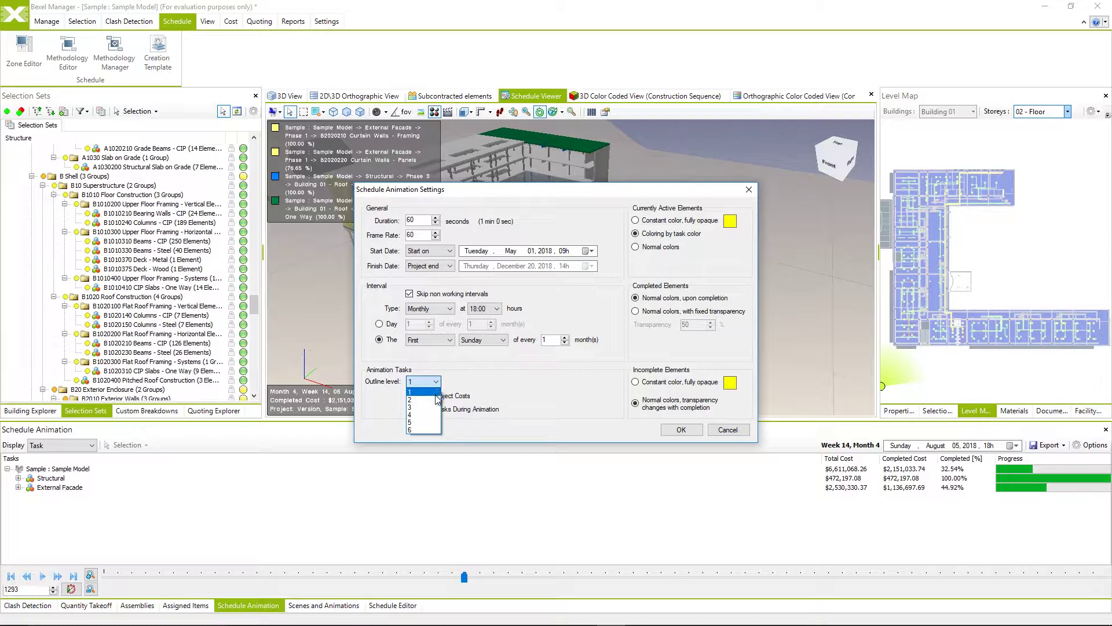
{"action": "left_click", "coordinate": [431, 429]}
{"action": "left_click", "coordinate": [673, 427]}
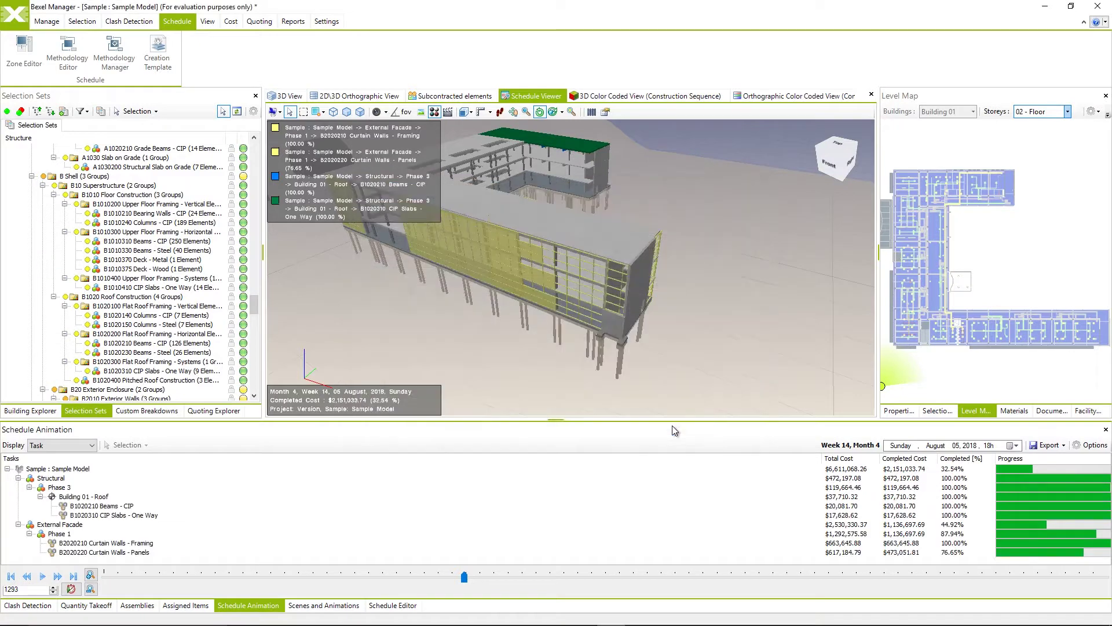
Select the B1020210 Beams - CIP task and bring the animation settings back up
{"action": "left_click", "coordinate": [534, 485]}
{"action": "left_click", "coordinate": [246, 506]}
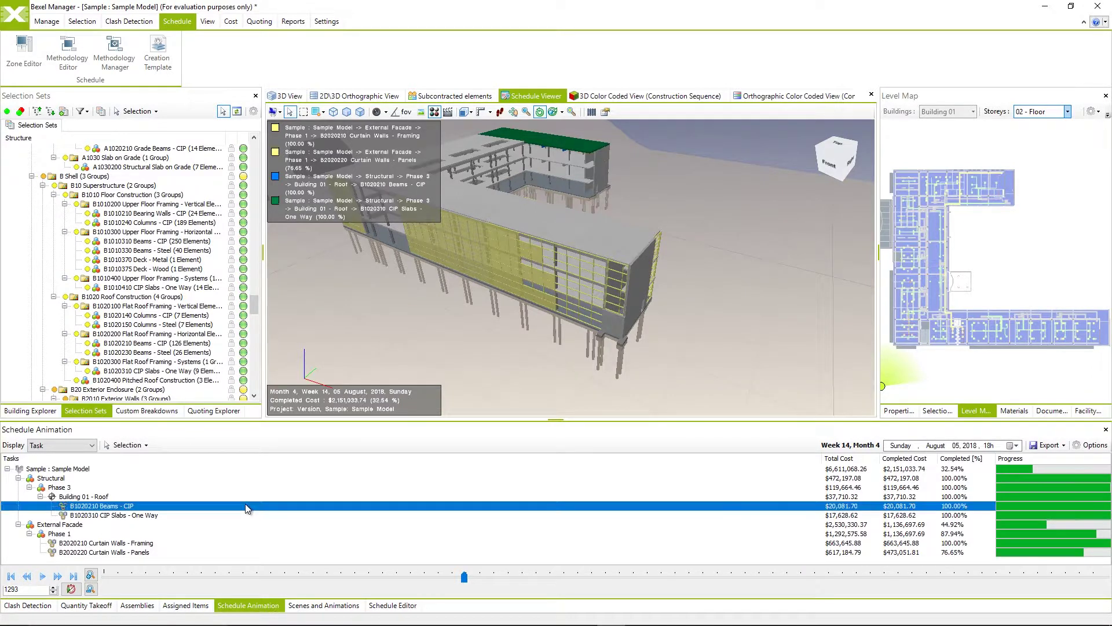
{"action": "left_click", "coordinate": [1091, 446]}
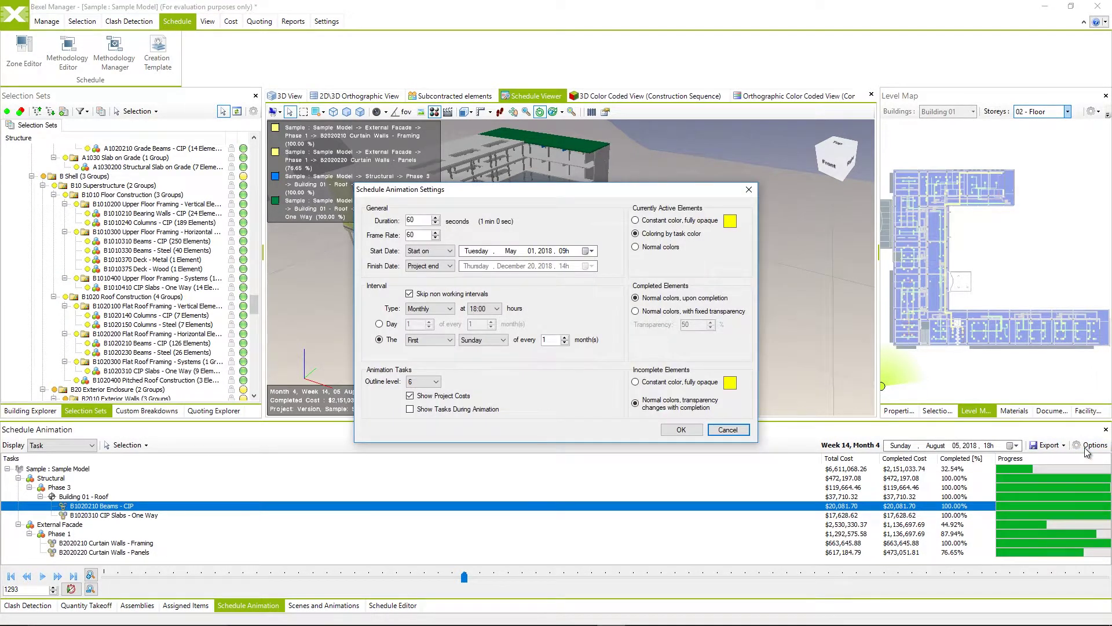